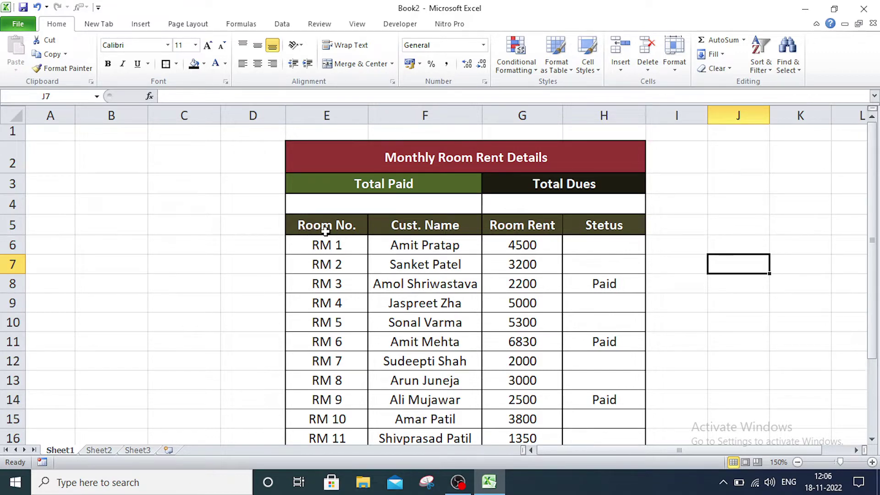
# Review the table's Room Rent amounts and Status column, noting the Paid and blank status entries
pyautogui.moveTo(324, 250); pyautogui.dragTo(344, 447)
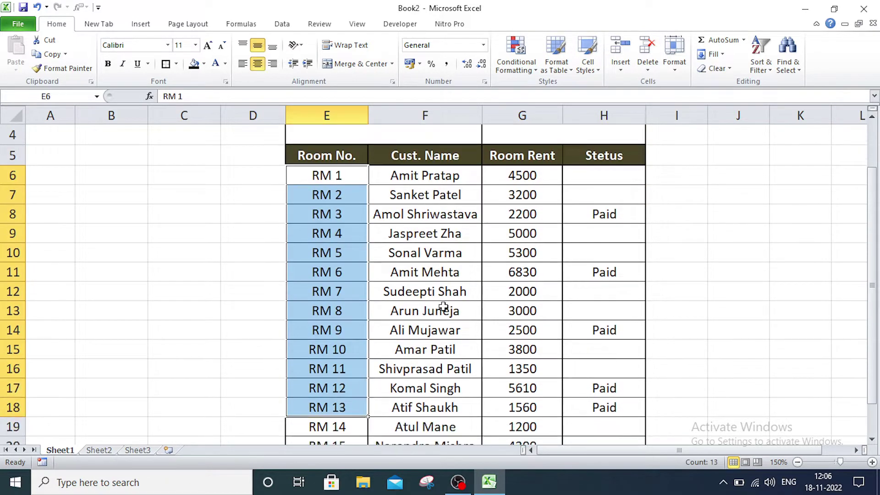
pyautogui.click(421, 298)
pyautogui.scroll(1, 432, 283)
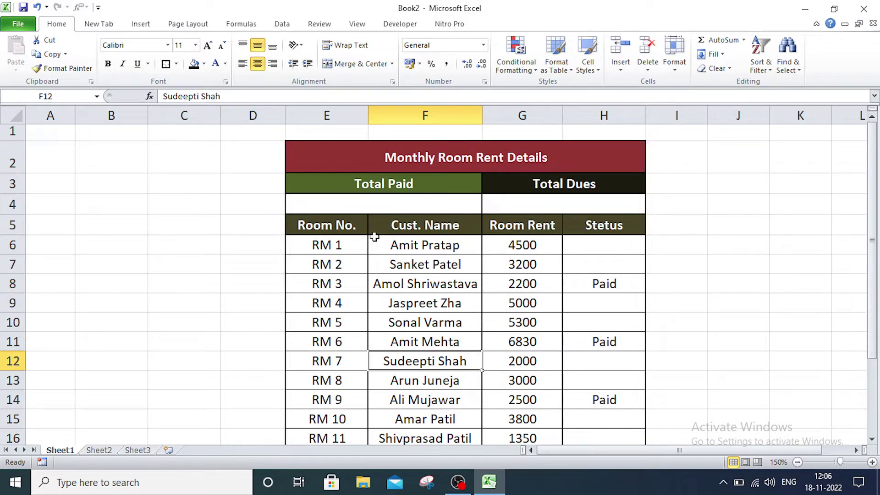
pyautogui.click(545, 245)
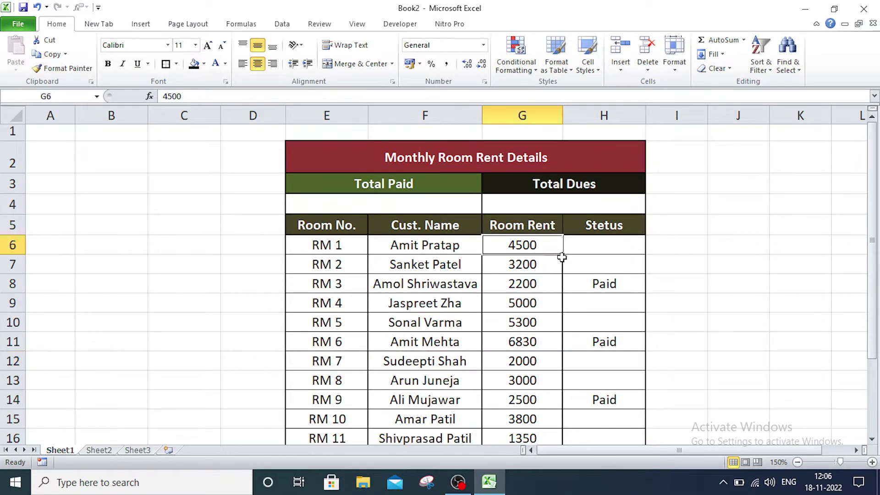
pyautogui.click(626, 231)
pyautogui.click(609, 284)
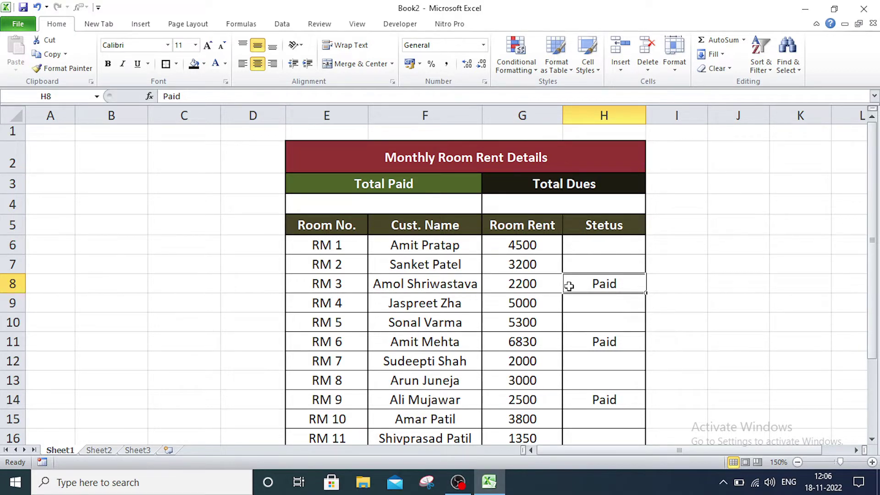
pyautogui.click(605, 343)
pyautogui.click(610, 402)
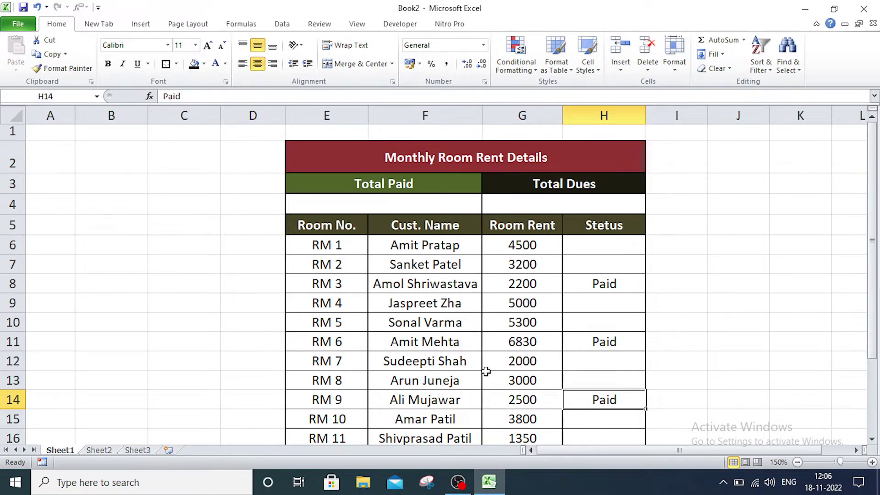
pyautogui.moveTo(315, 248)
pyautogui.mouseDown()
pyautogui.moveTo(369, 414)
pyautogui.moveTo(338, 406)
pyautogui.mouseUp()
pyautogui.scroll(2, 499, 404)
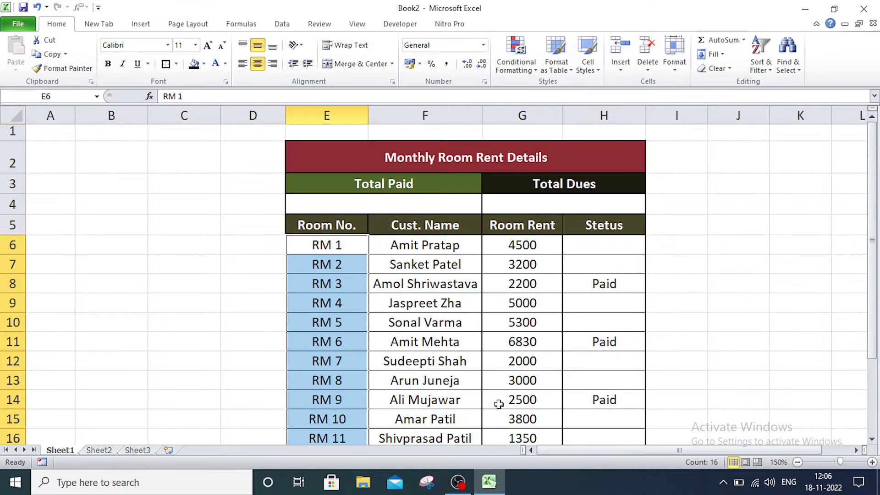
pyautogui.click(569, 317)
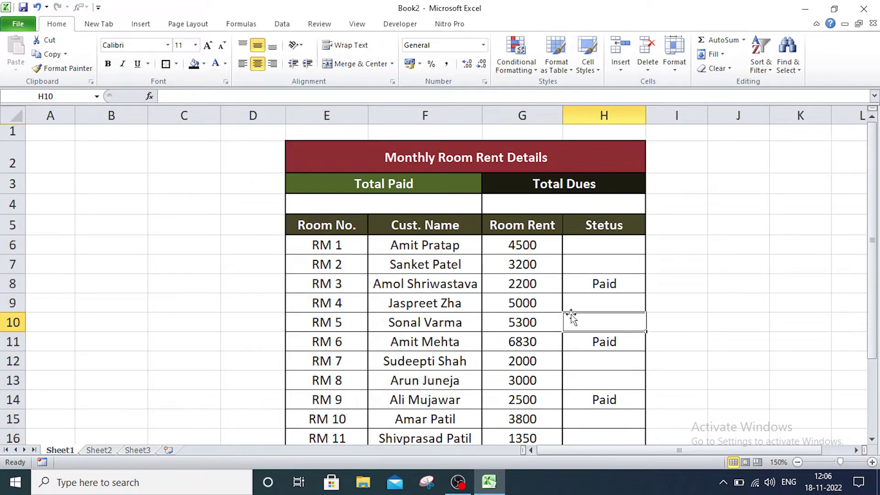
# Start a SUMIF function in the cell under Total Paid
pyautogui.click(368, 203)
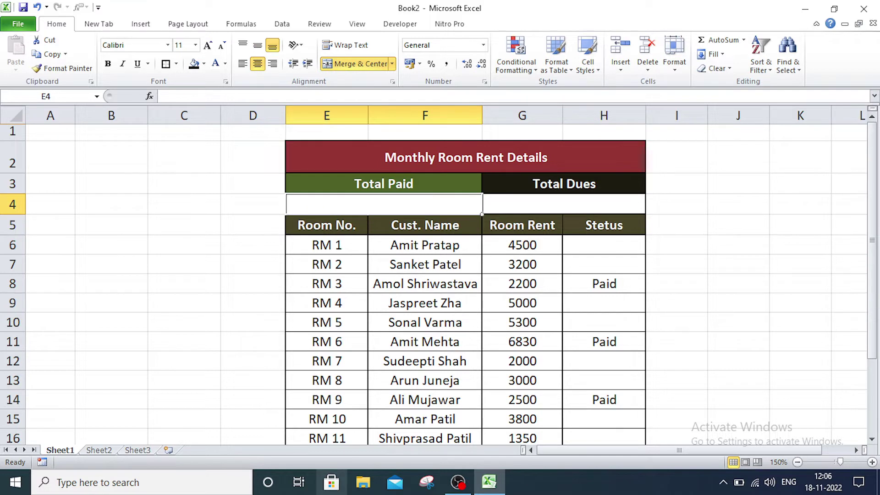
pyautogui.click(582, 326)
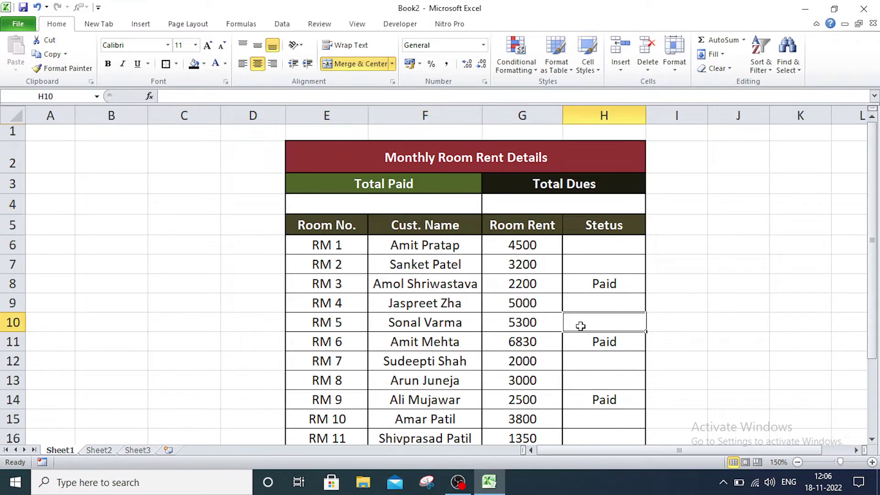
pyautogui.click(700, 324)
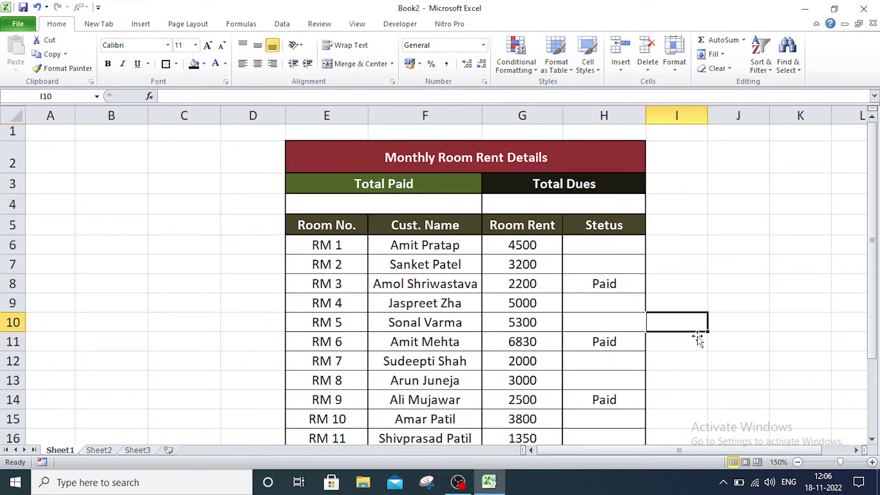
pyautogui.click(394, 205)
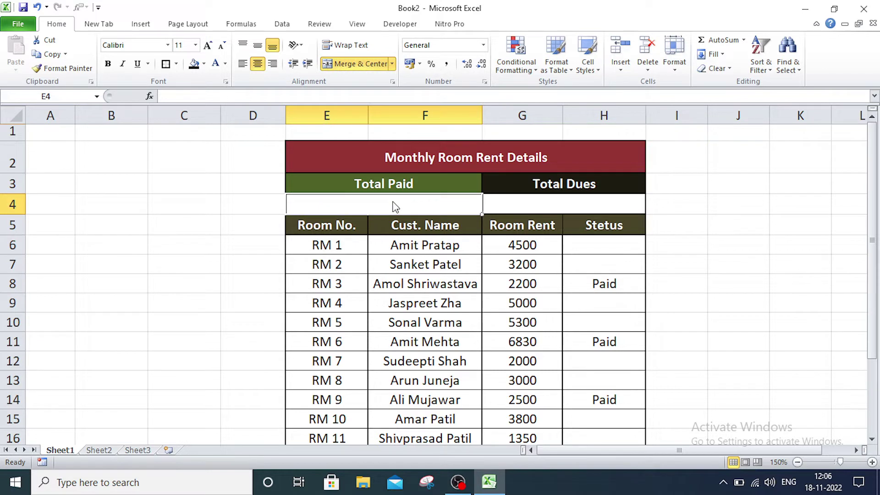
pyautogui.write('=')
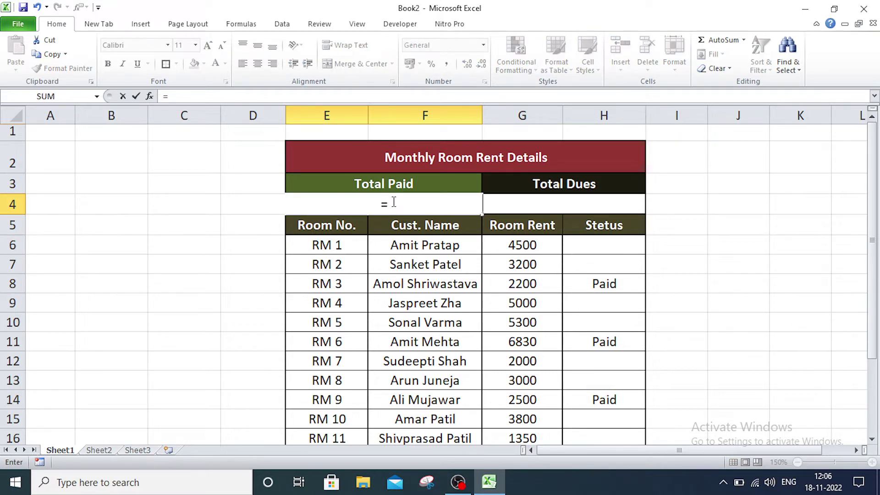
pyautogui.write('sum')
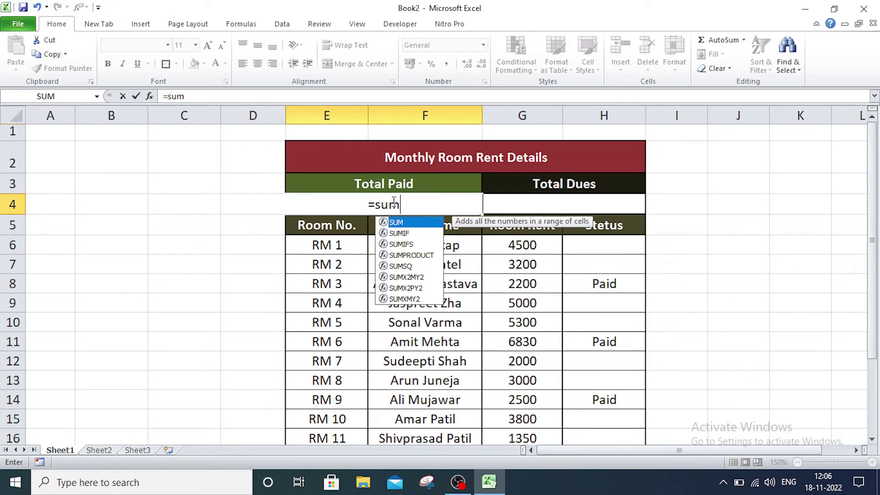
pyautogui.write('i')
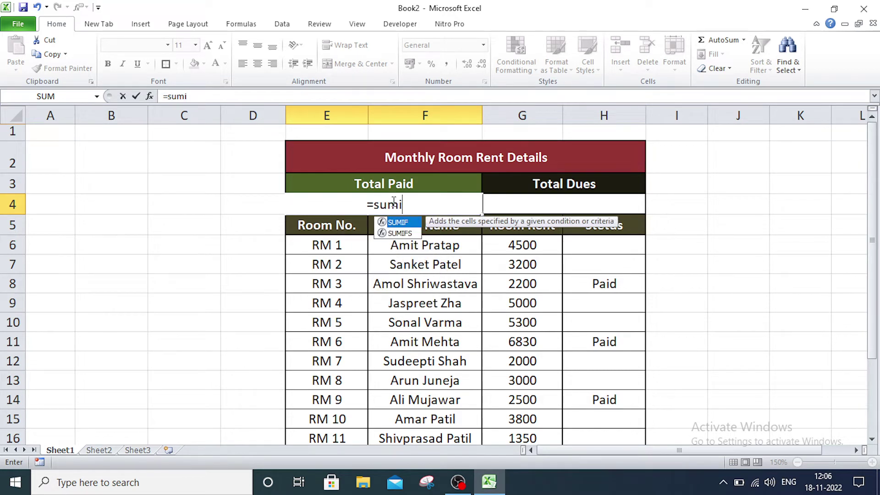
pyautogui.write('f')
pyautogui.press('Tab')
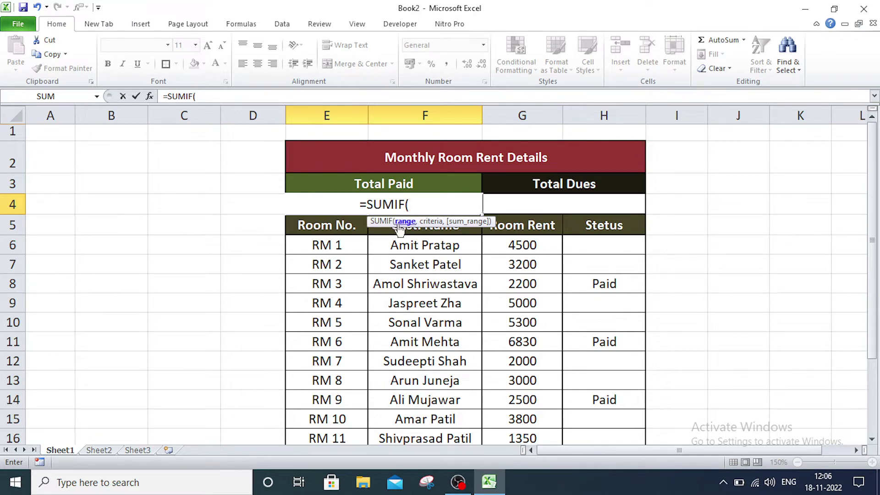
# Give the SUMIF status range H6:H21, criterion "Paid", and sum range G6:G21
pyautogui.click(616, 242)
pyautogui.moveTo(616, 242); pyautogui.dragTo(619, 454)
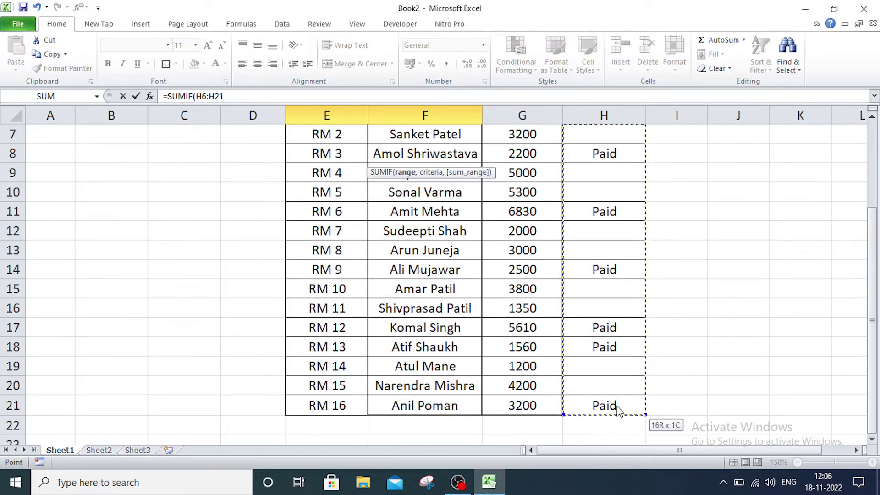
pyautogui.scroll(2, 605, 362)
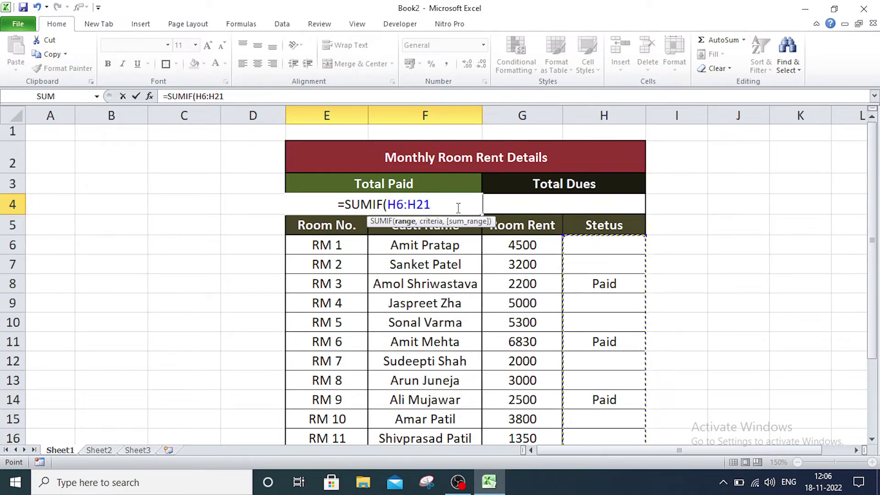
pyautogui.write(',')
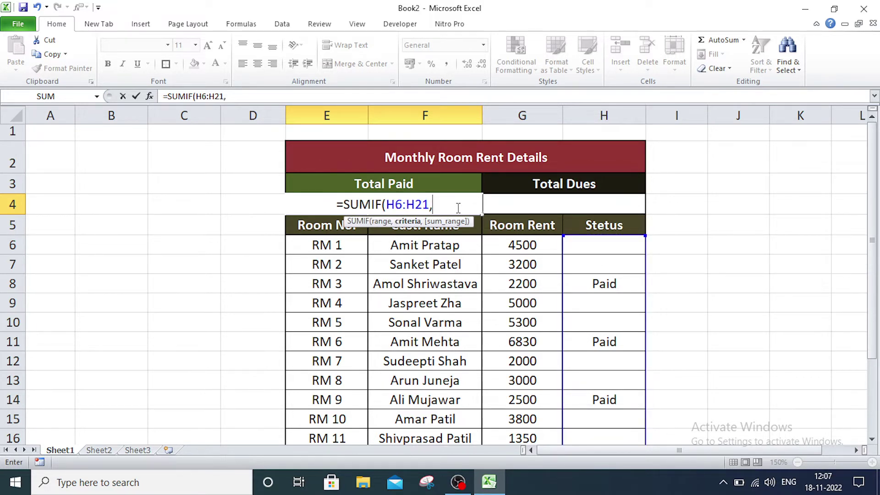
pyautogui.write('"')
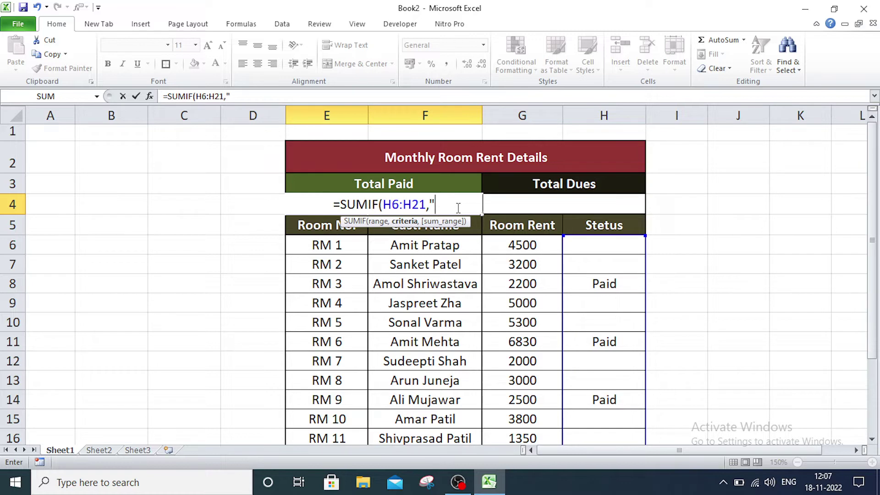
pyautogui.write('P')
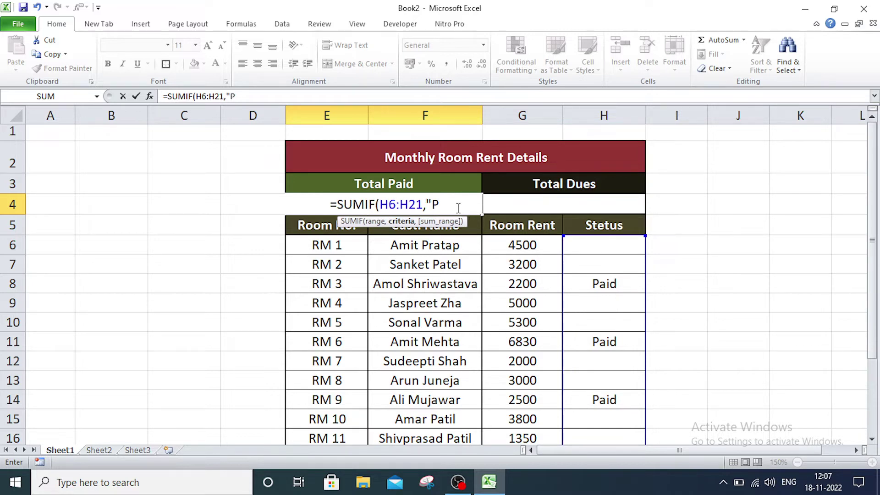
pyautogui.write('aid')
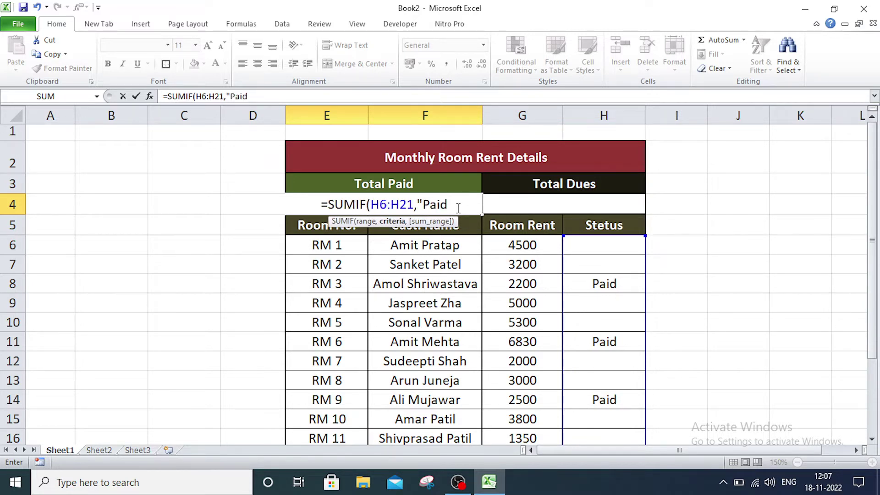
pyautogui.write('",')
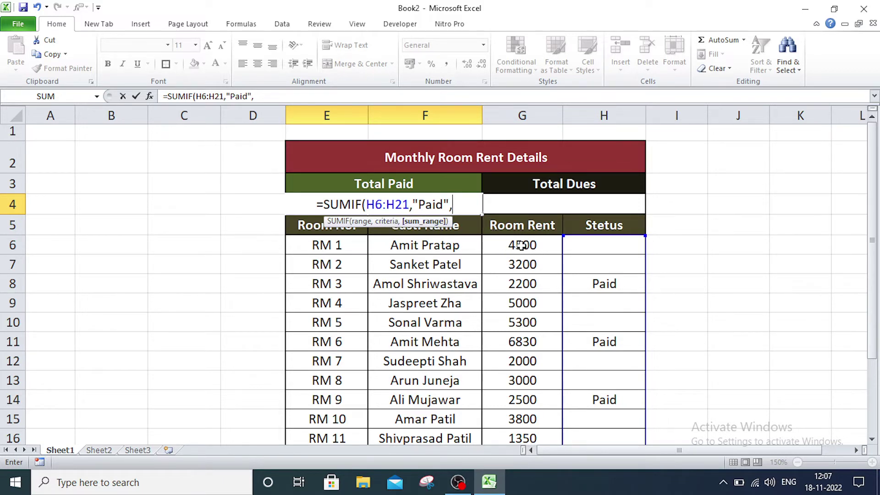
pyautogui.moveTo(521, 248)
pyautogui.mouseDown()
pyautogui.moveTo(530, 438)
pyautogui.moveTo(477, 288)
pyautogui.mouseUp()
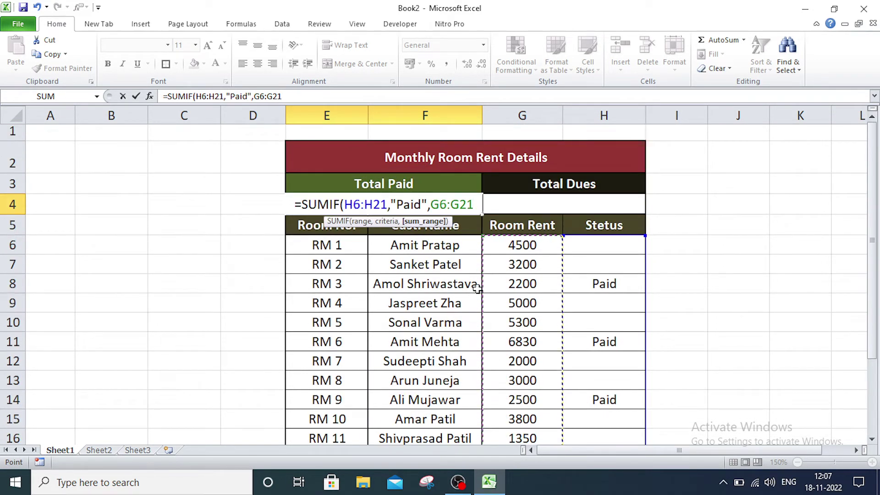
# Close and confirm the Total Paid formula so it shows 21900, then select the Total Dues cell
pyautogui.write(')')
pyautogui.press('Return')
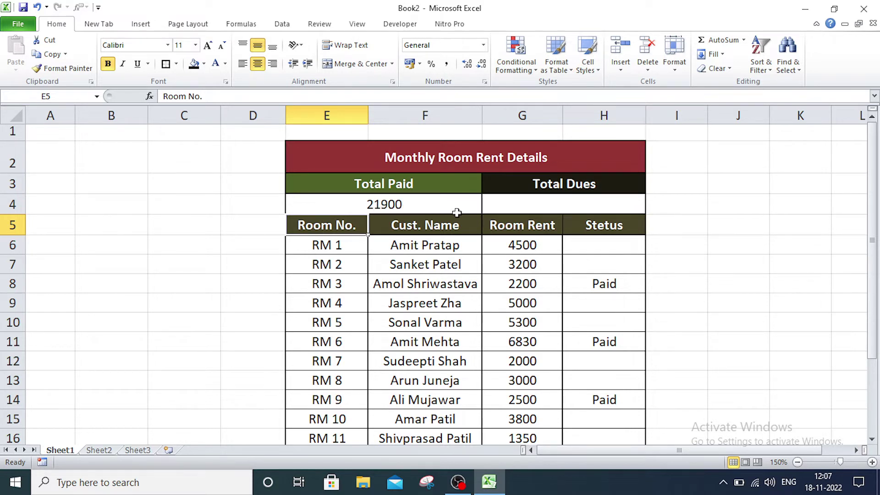
pyautogui.click(569, 203)
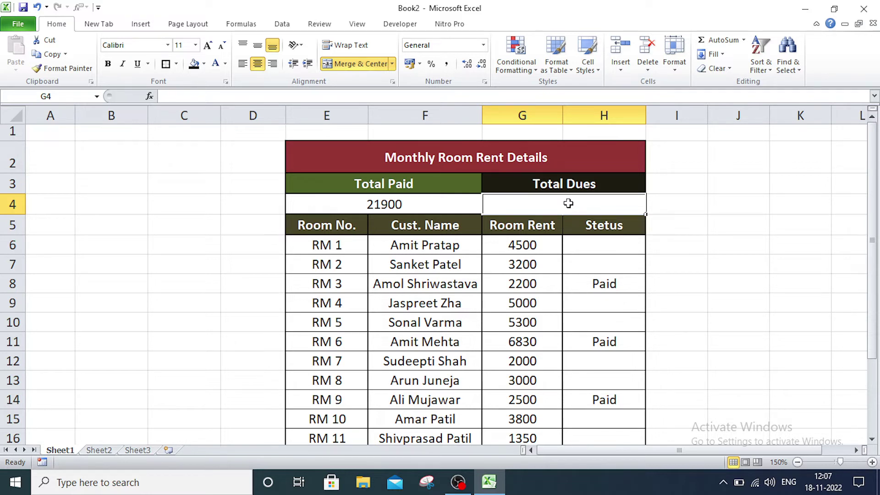
# Enter =SUMIF(H6:H21,"",G6:G21) under Total Dues to sum rents with blank status
pyautogui.write('=sum')
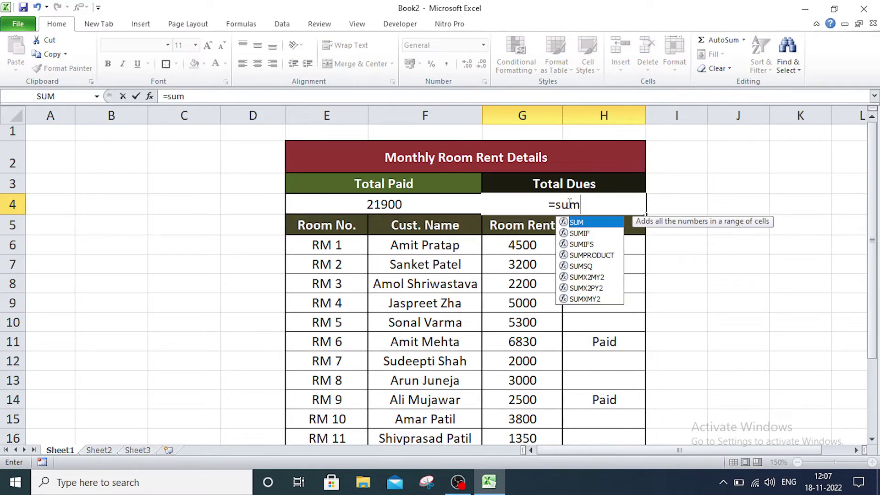
pyautogui.write('if')
pyautogui.press('Tab')
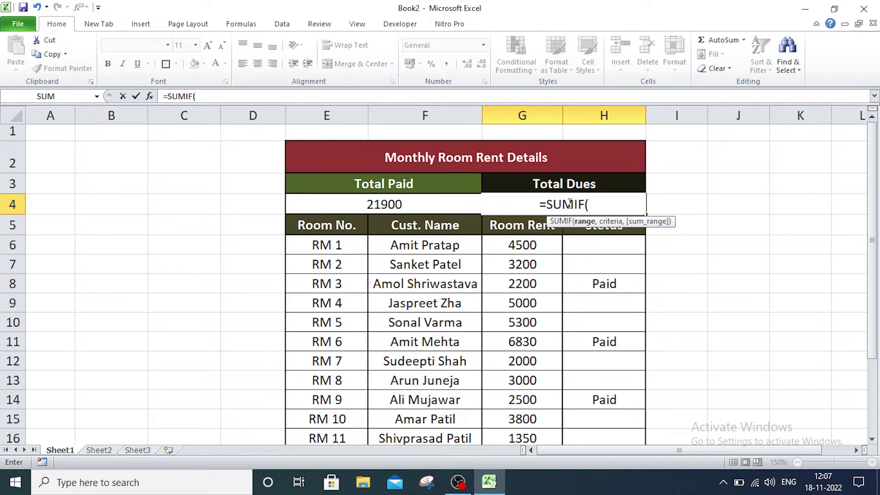
pyautogui.moveTo(620, 249)
pyautogui.mouseDown()
pyautogui.moveTo(622, 396)
pyautogui.moveTo(573, 421)
pyautogui.mouseUp()
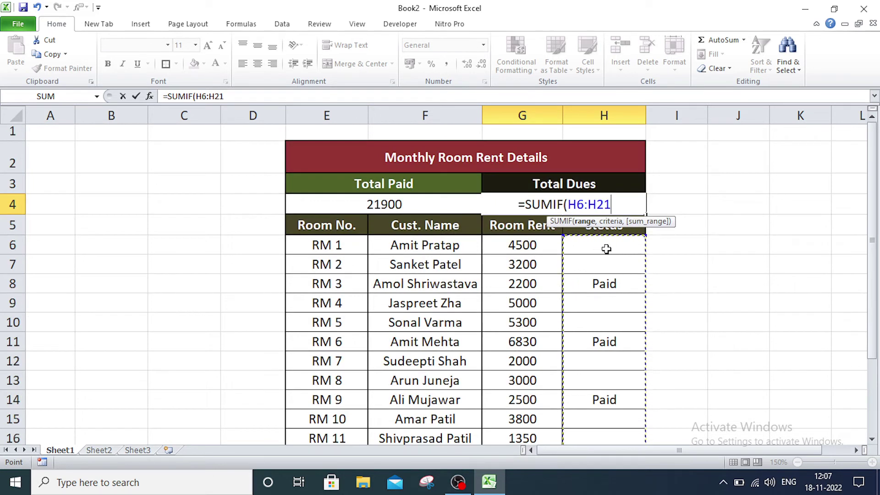
pyautogui.write(',')
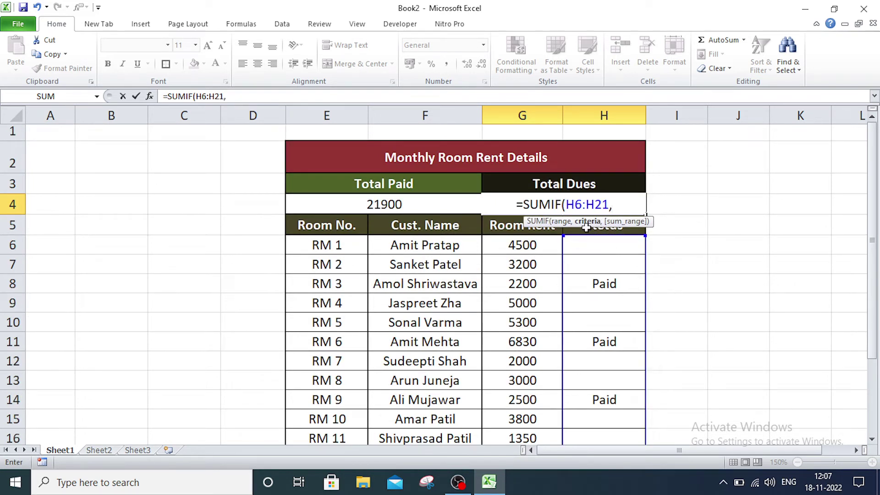
pyautogui.write('"')
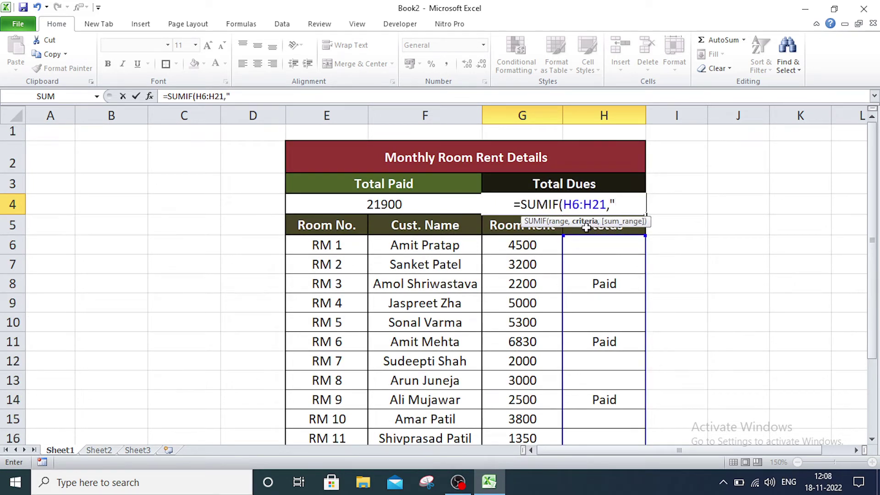
pyautogui.write('",')
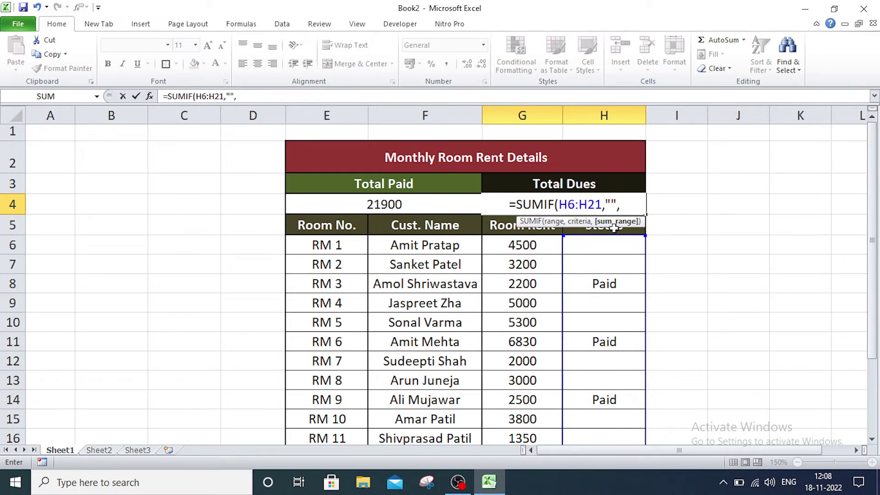
pyautogui.moveTo(522, 245)
pyautogui.mouseDown()
pyautogui.moveTo(524, 470)
pyautogui.moveTo(524, 395)
pyautogui.mouseUp()
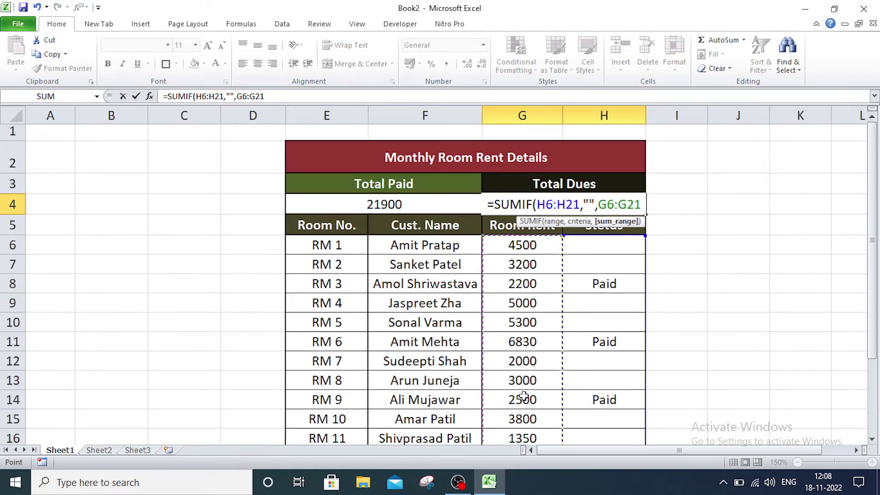
pyautogui.write(')')
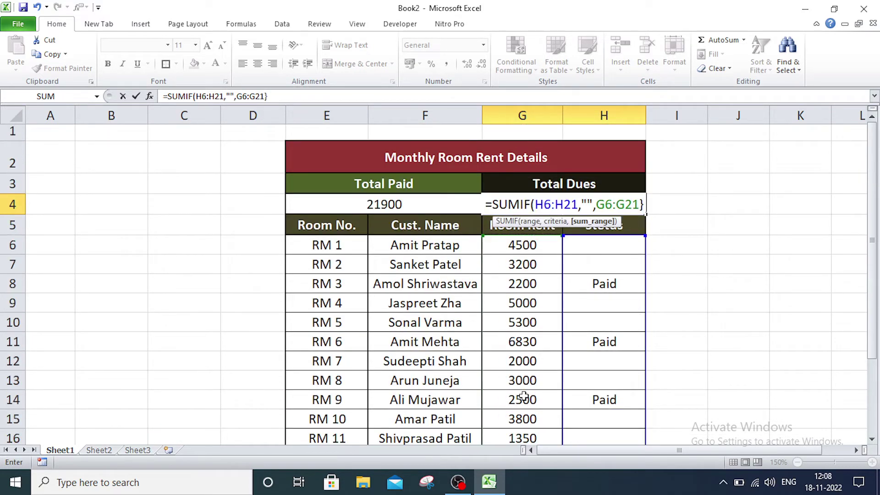
pyautogui.press('BackSpace')
pyautogui.write(')')
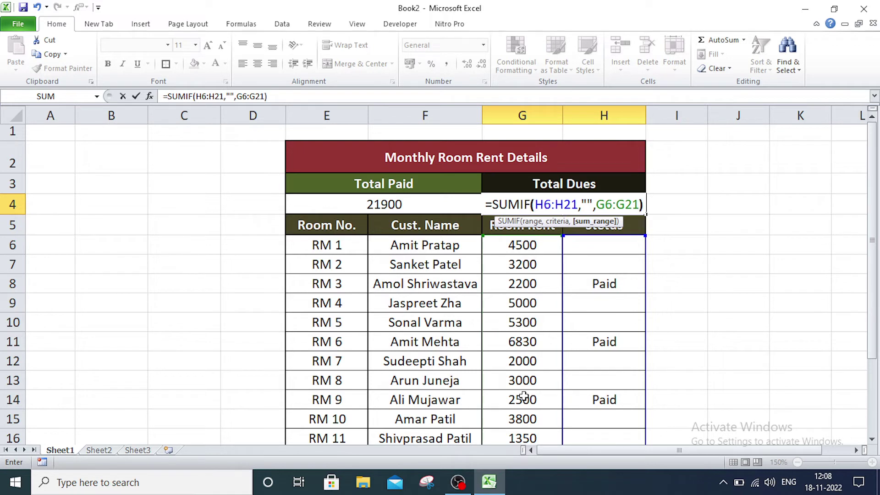
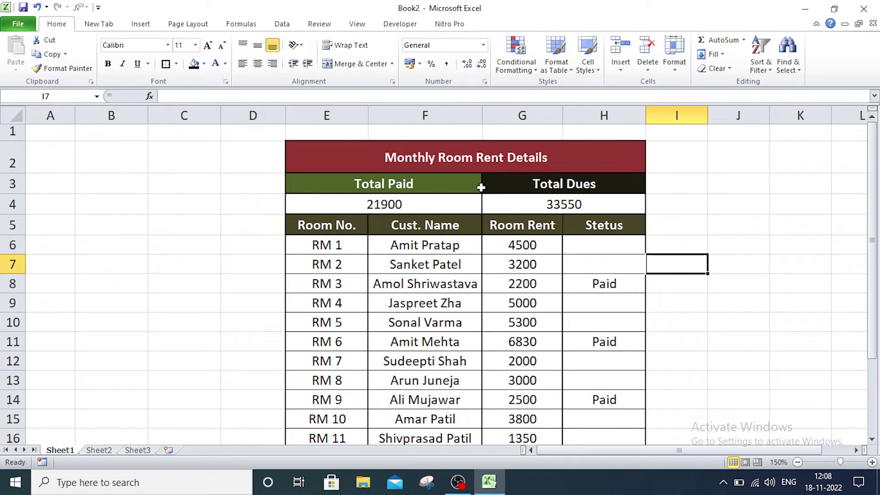
pyautogui.click(671, 205)
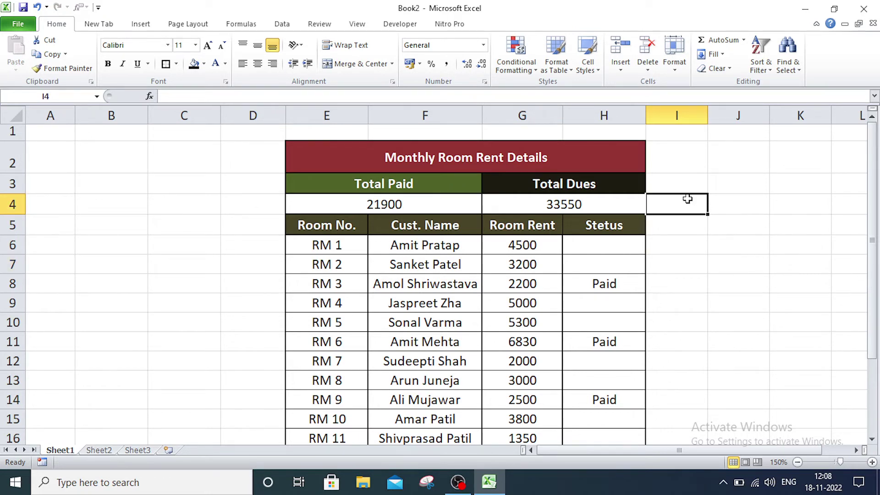
# Enter the formula =SUM(E4:H4) in I4, giving a total of 55450
pyautogui.write('=')
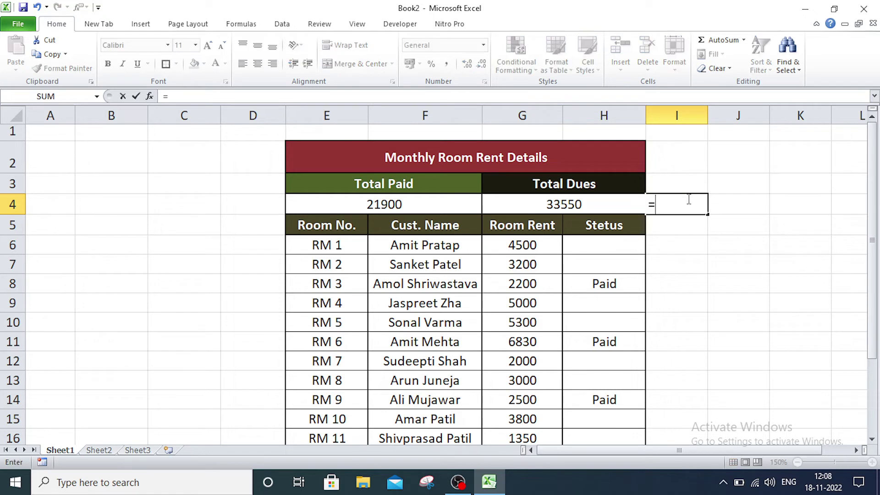
pyautogui.write('s')
pyautogui.write('um')
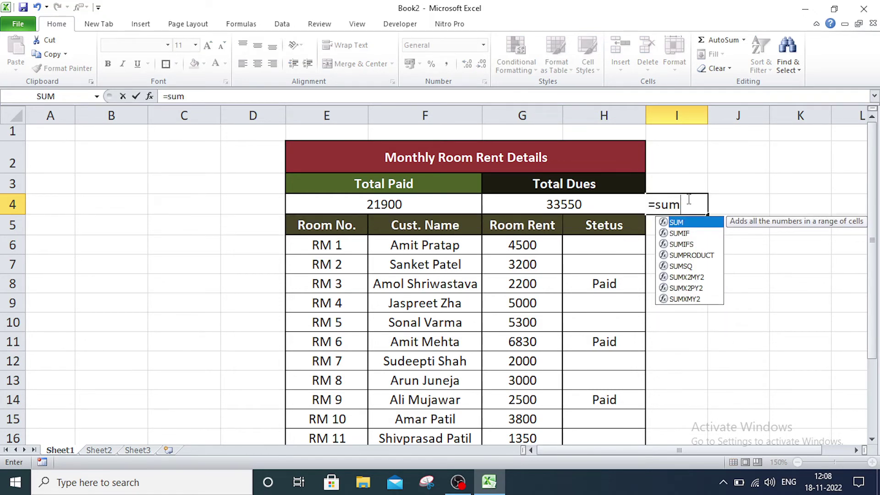
pyautogui.press('Tab')
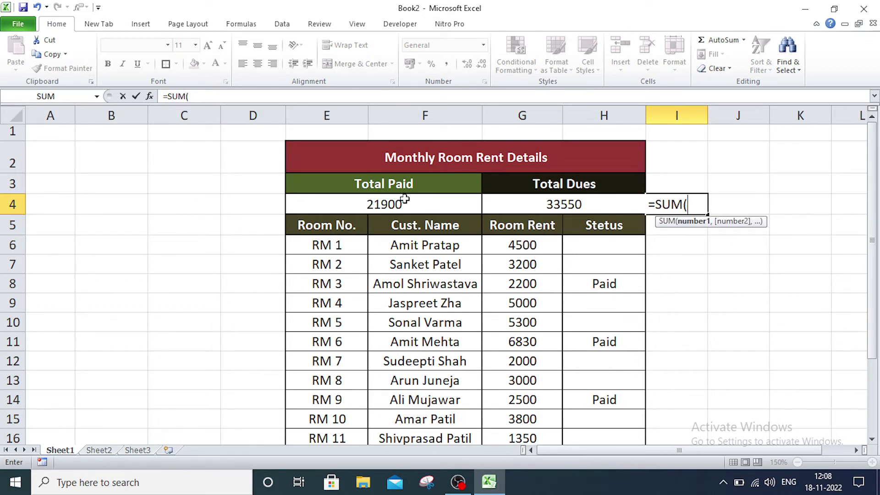
pyautogui.moveTo(405, 198); pyautogui.dragTo(542, 206)
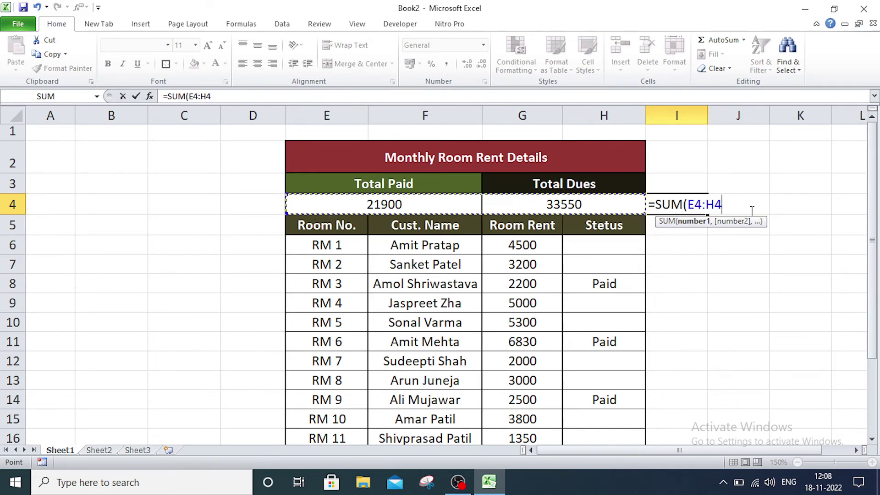
pyautogui.write(')')
pyautogui.press('Return')
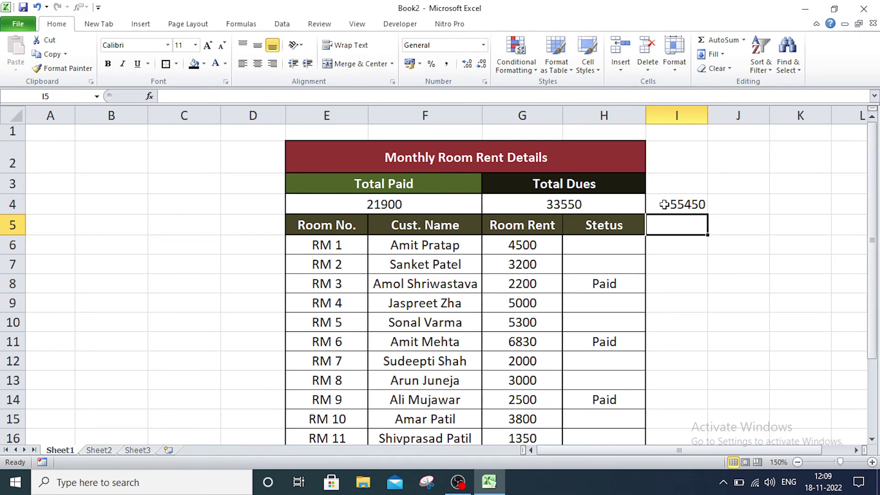
# Put the label 'total' in I3 above the 55450 result
pyautogui.click(677, 183)
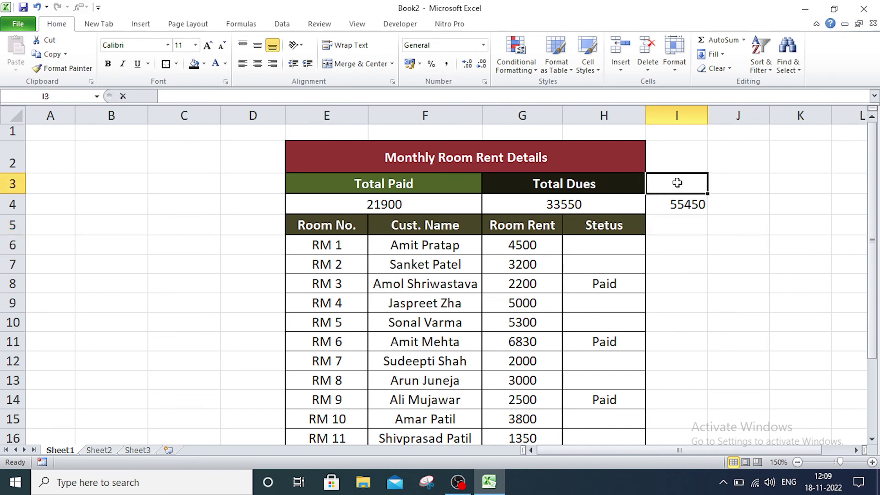
pyautogui.write('total')
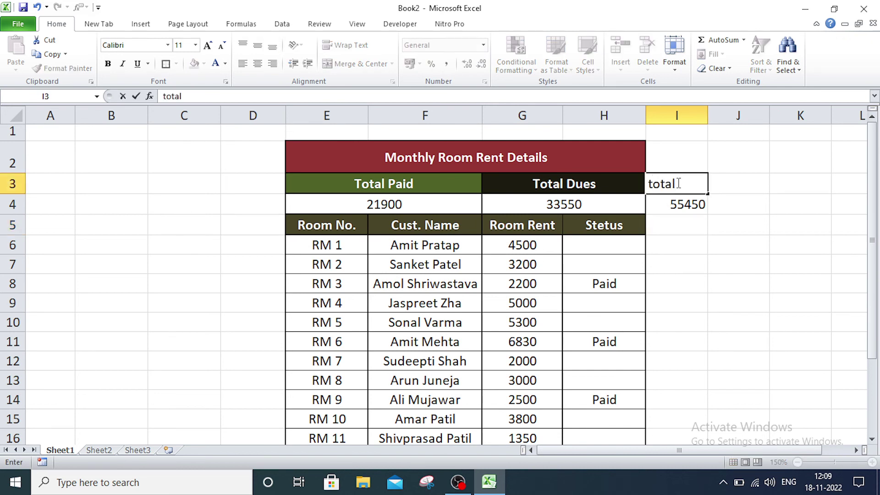
pyautogui.press('Return')
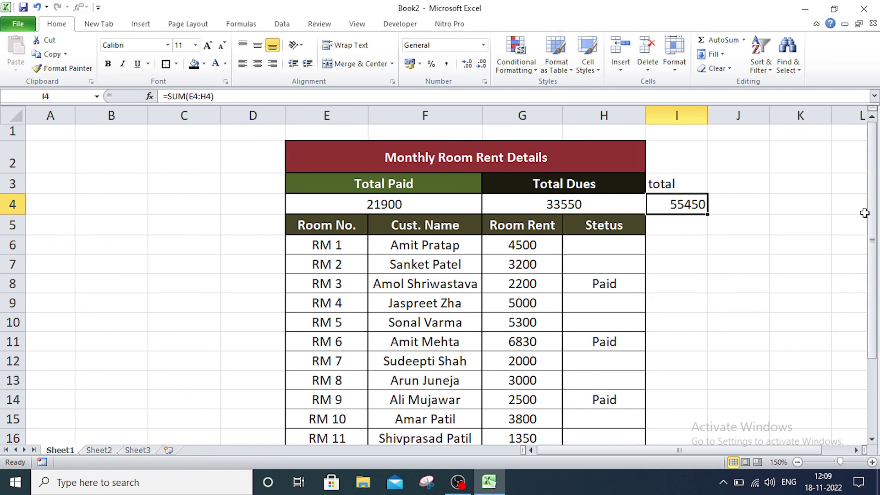
pyautogui.click(788, 279)
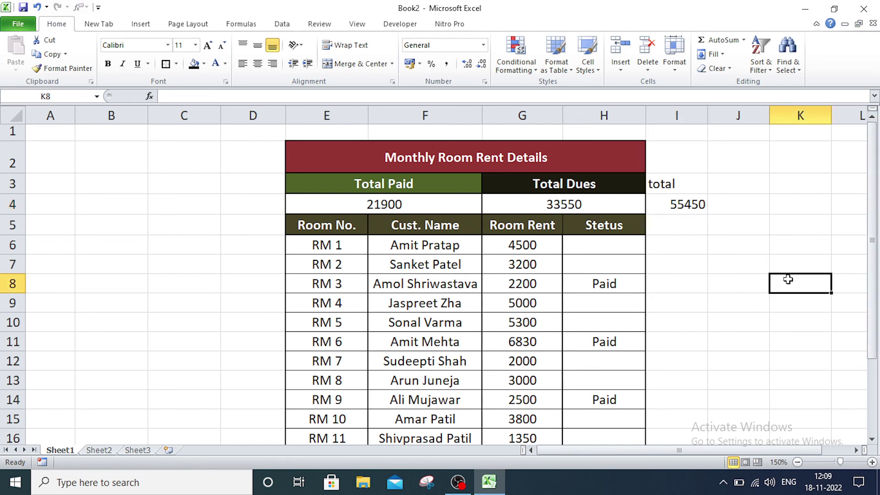